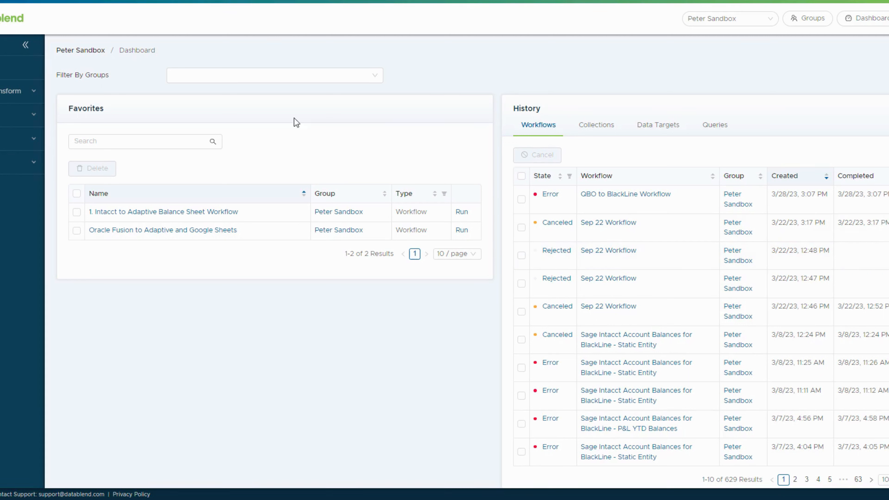
Expand the Transform navigation group and go to the saved Credentials list.
{"action": "left_click", "coordinate": [28, 91]}
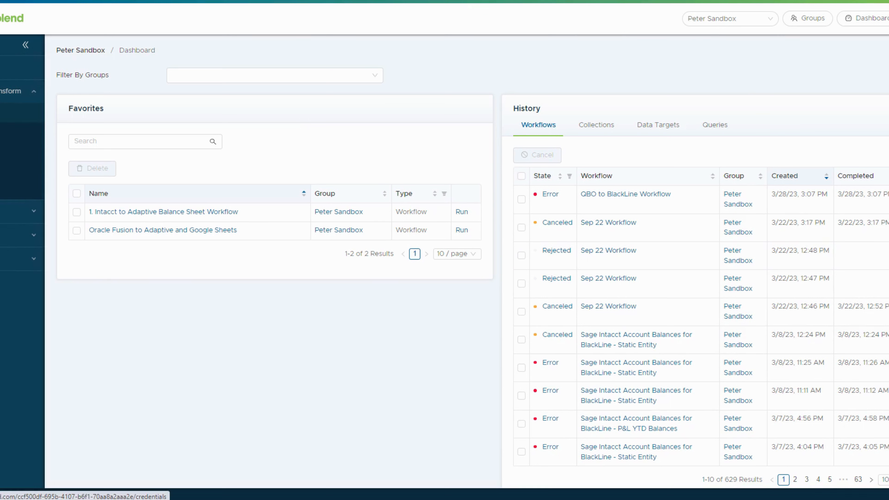
{"action": "left_click", "coordinate": [7, 113]}
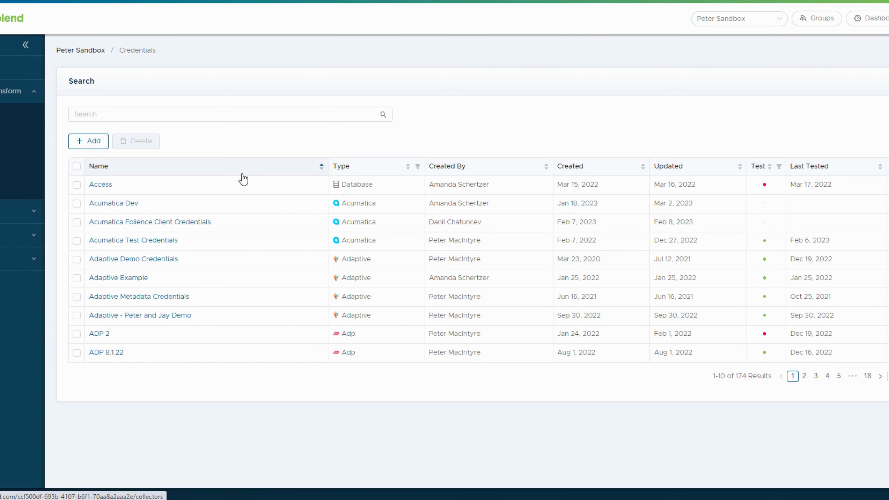
Find BlackLine Credentials - SBUS2, check its username and API key, and confirm the test reads Valid.
{"action": "left_click", "coordinate": [103, 111]}
{"action": "type", "text": "blackline"}
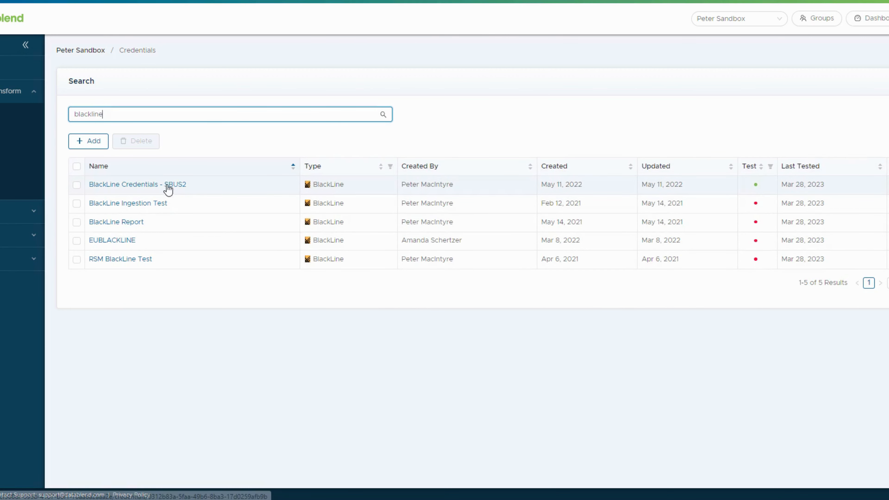
{"action": "left_click", "coordinate": [151, 192]}
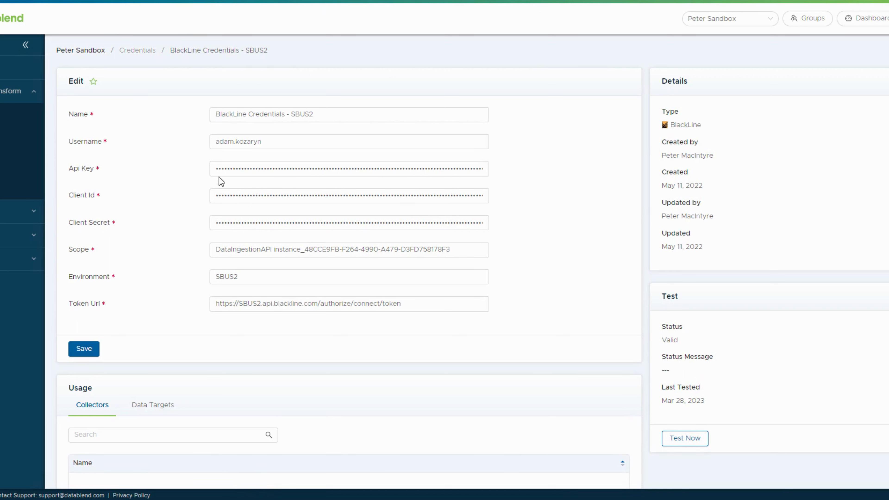
{"action": "left_click", "coordinate": [214, 145]}
{"action": "key", "text": "Tab"}
{"action": "left_click", "coordinate": [680, 438]}
{"action": "left_click", "coordinate": [14, 119]}
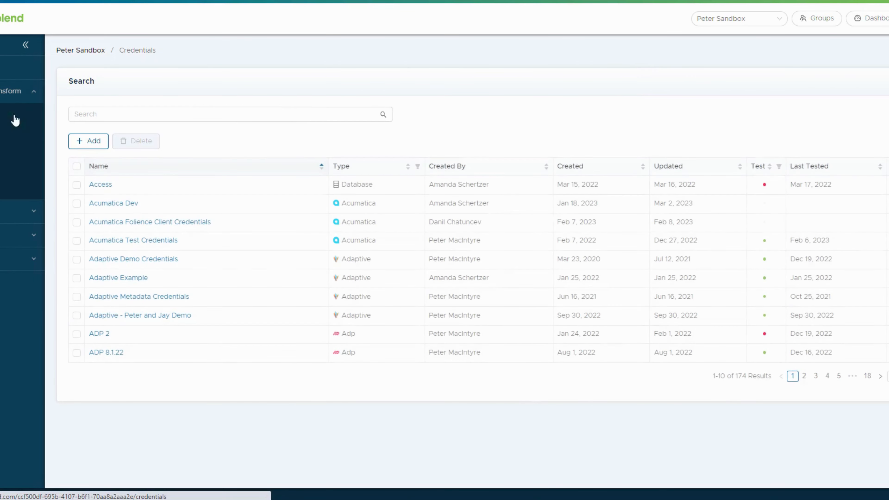
Search 'intacct' and check the Sage Intacct Credential's Company ID, User ID and User Password.
{"action": "left_click", "coordinate": [111, 111]}
{"action": "type", "text": "intacct"}
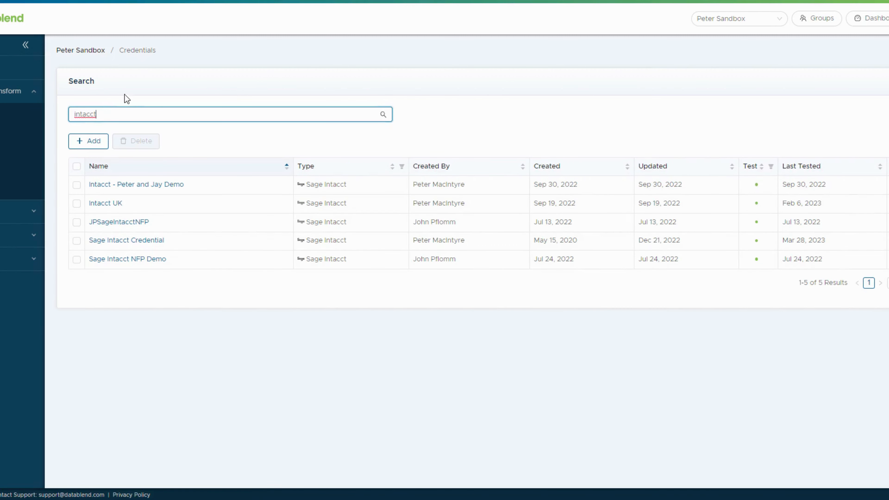
{"action": "left_click", "coordinate": [131, 244]}
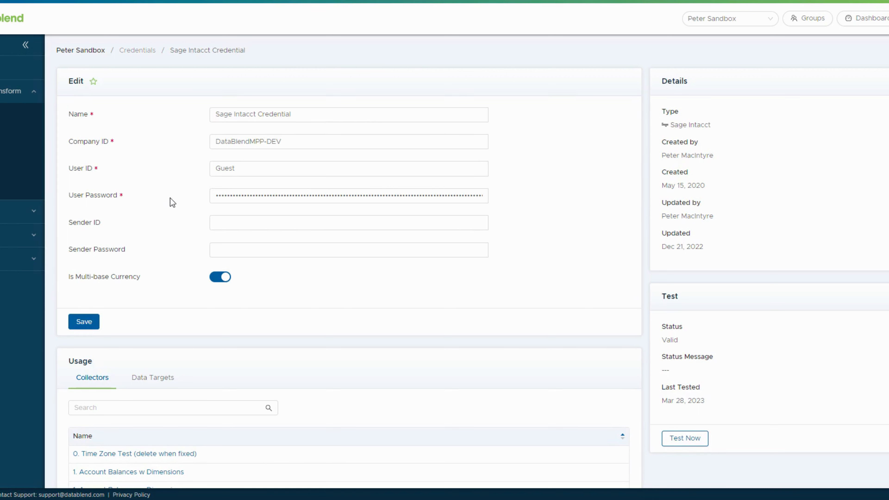
{"action": "left_click", "coordinate": [226, 144]}
{"action": "left_click", "coordinate": [232, 169]}
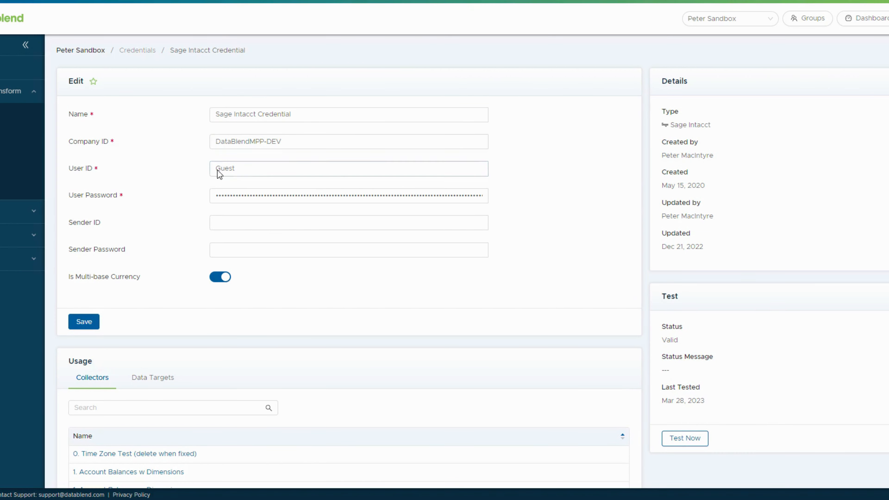
{"action": "left_click", "coordinate": [237, 194]}
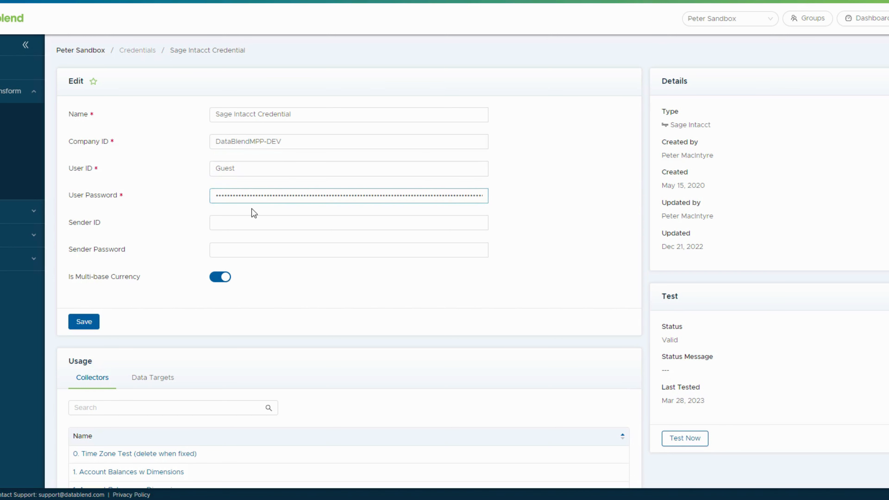
Review the optional Sender ID and Sender Password fields and test the connection as Valid.
{"action": "left_click", "coordinate": [218, 224]}
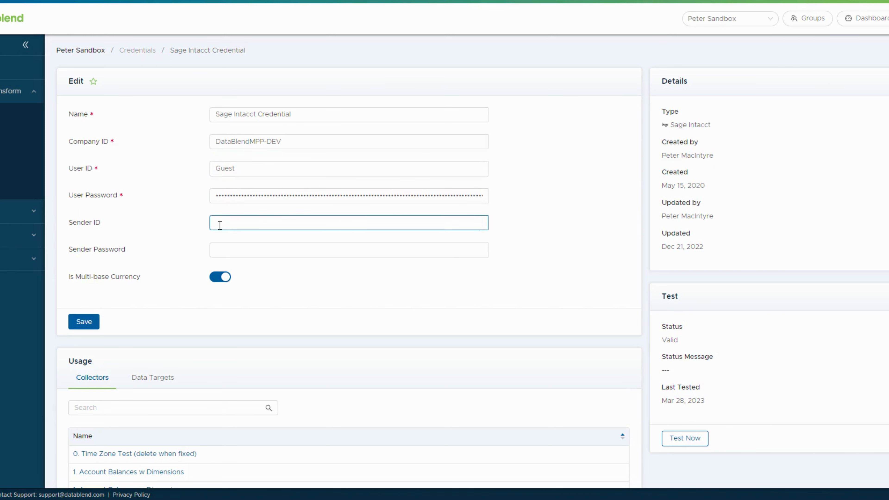
{"action": "left_click", "coordinate": [234, 250]}
{"action": "left_click", "coordinate": [307, 302]}
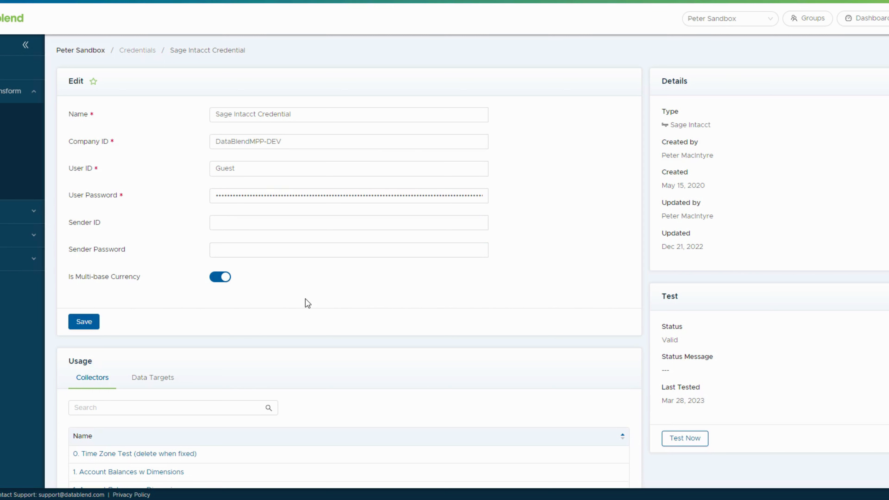
{"action": "left_click", "coordinate": [236, 223]}
{"action": "left_click", "coordinate": [231, 251]}
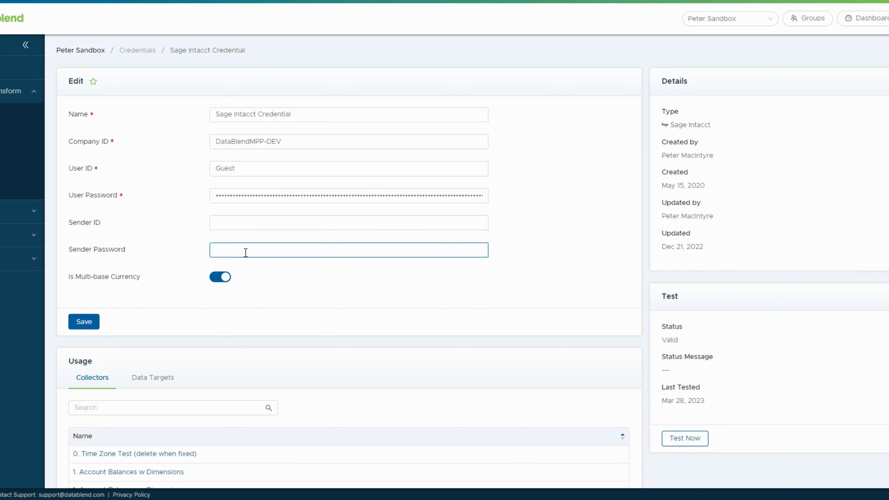
{"action": "left_click", "coordinate": [290, 317]}
{"action": "left_click", "coordinate": [668, 438]}
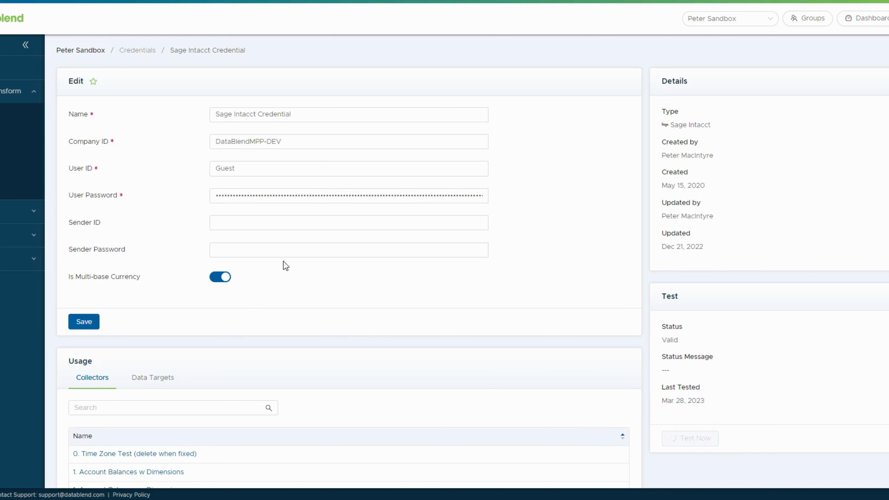
Start a new workflow in the Workflows wizard from the sidebar.
{"action": "left_click", "coordinate": [16, 100]}
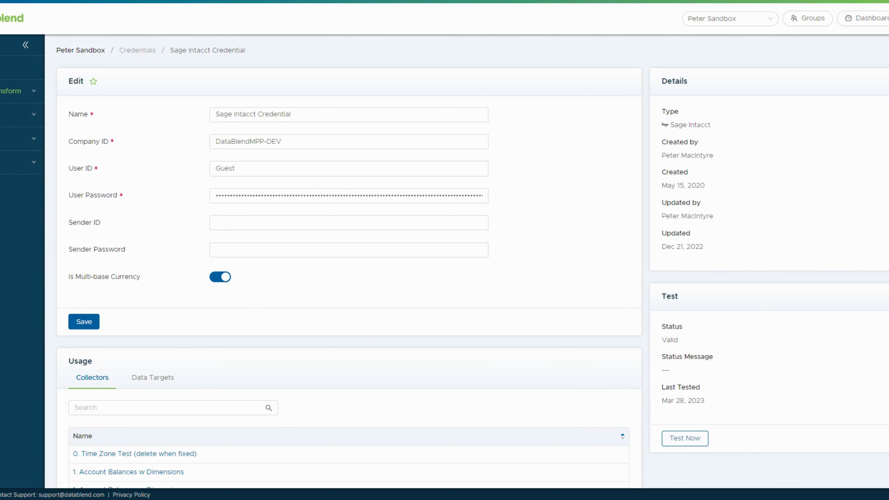
{"action": "left_click", "coordinate": [2, 139]}
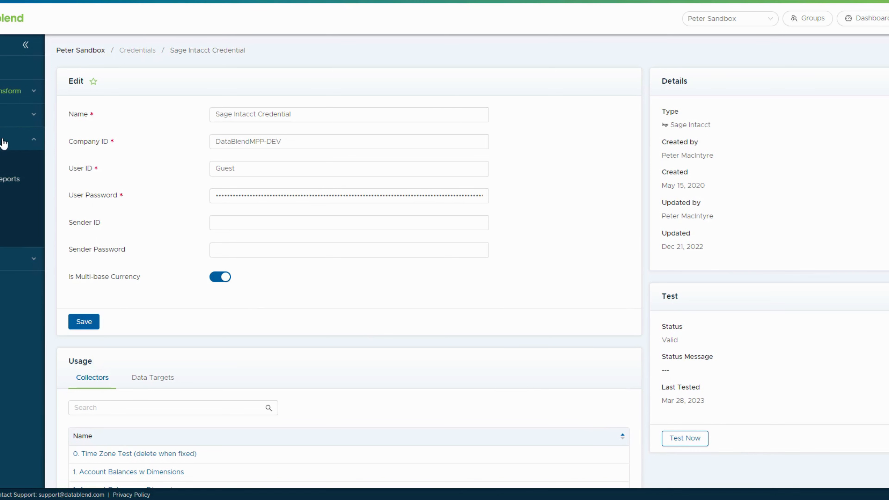
{"action": "left_click", "coordinate": [0, 146]}
{"action": "left_click", "coordinate": [1, 114]}
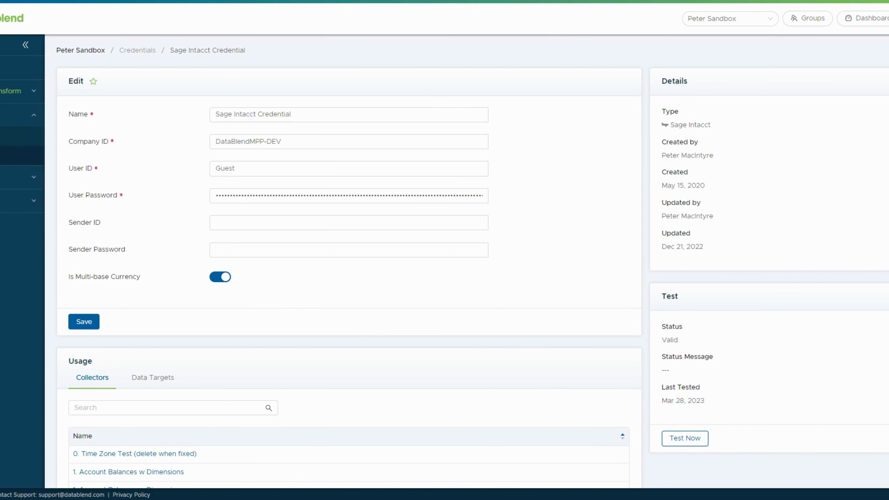
{"action": "left_click", "coordinate": [1, 155]}
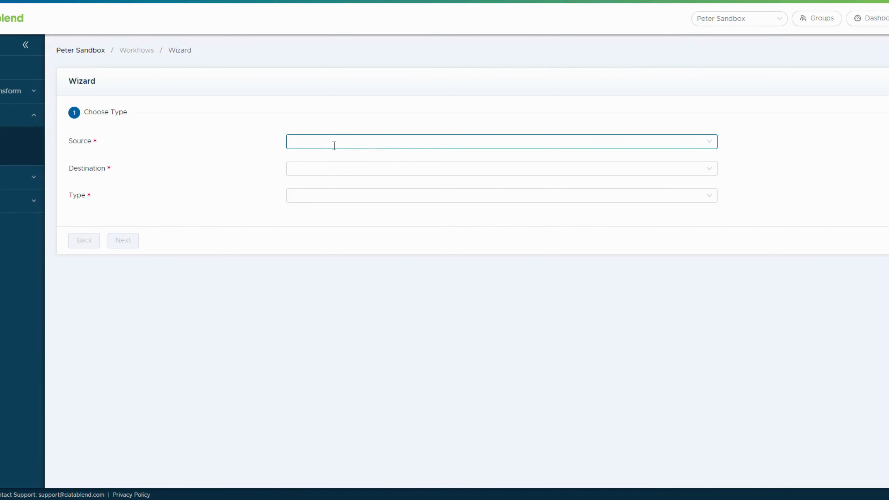
Set Sage Intacct as the source system and BlackLine as the destination.
{"action": "left_click", "coordinate": [346, 139]}
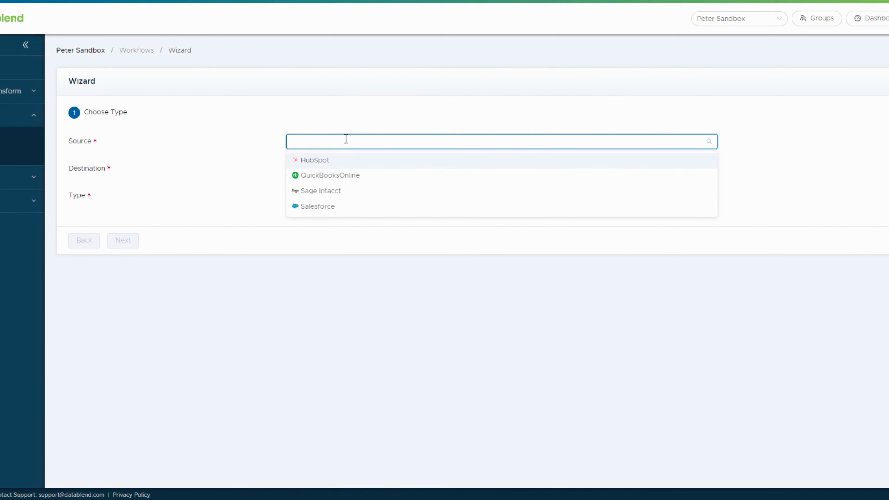
{"action": "left_click", "coordinate": [306, 192]}
{"action": "left_click", "coordinate": [317, 168]}
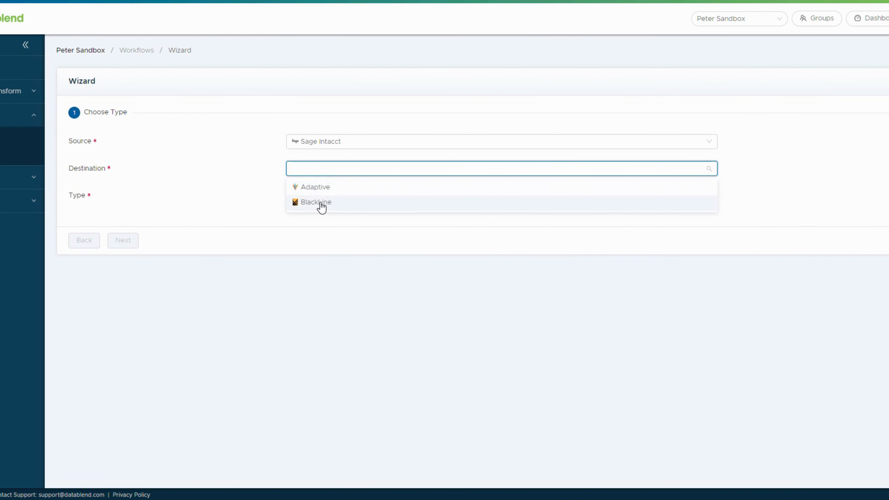
{"action": "left_click", "coordinate": [322, 203]}
Choose GL Account Balances as the workflow type and continue.
{"action": "left_click", "coordinate": [330, 199]}
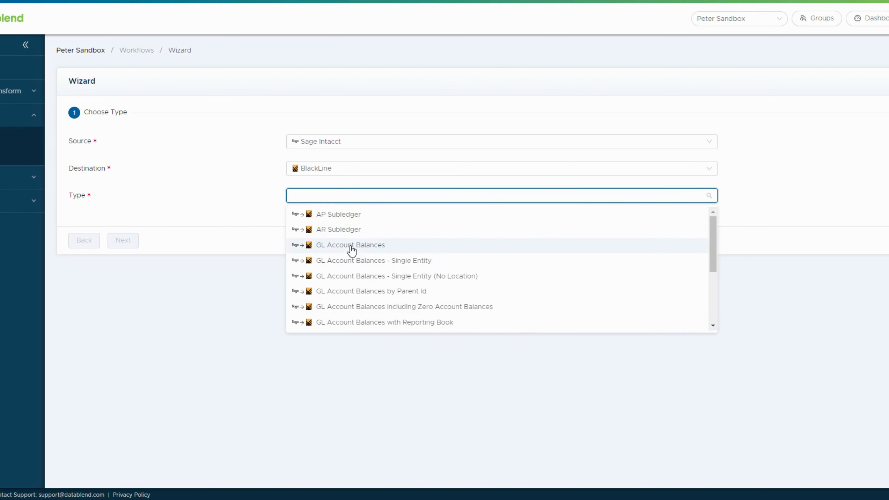
{"action": "scroll", "coordinate": [354, 280], "scroll_direction": "down", "scroll_amount": 2}
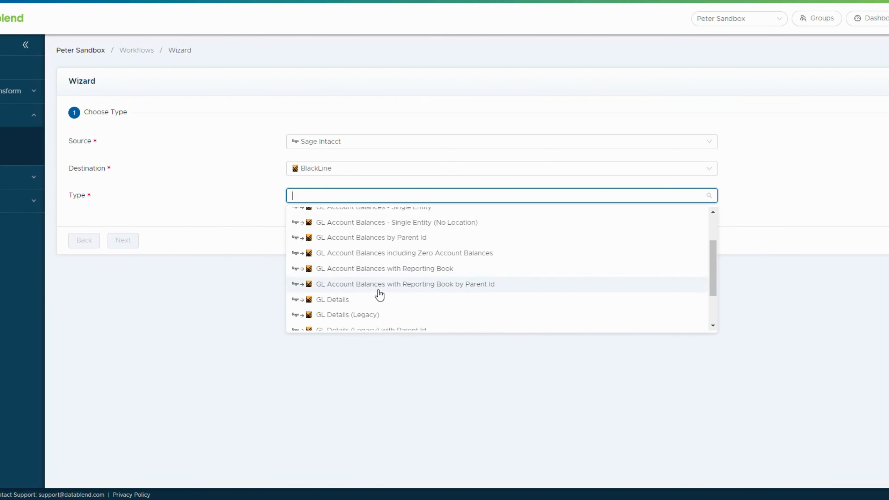
{"action": "scroll", "coordinate": [357, 287], "scroll_direction": "down", "scroll_amount": 2}
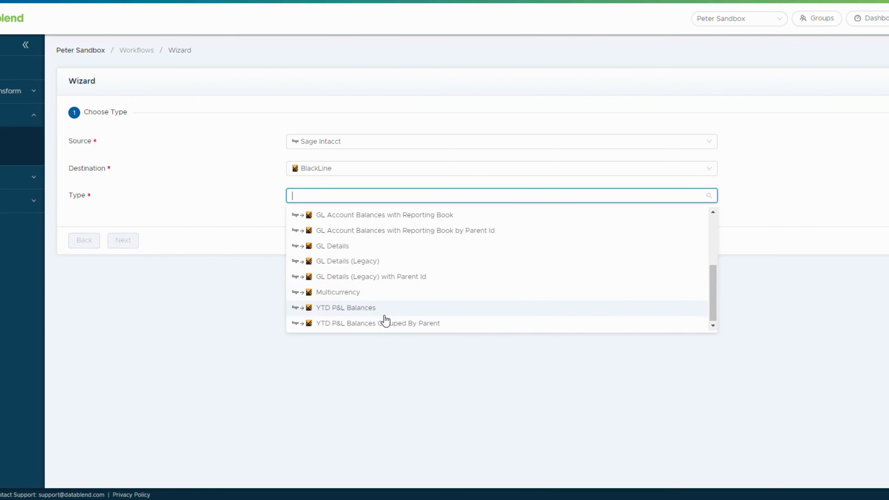
{"action": "scroll", "coordinate": [352, 325], "scroll_direction": "up", "scroll_amount": 4}
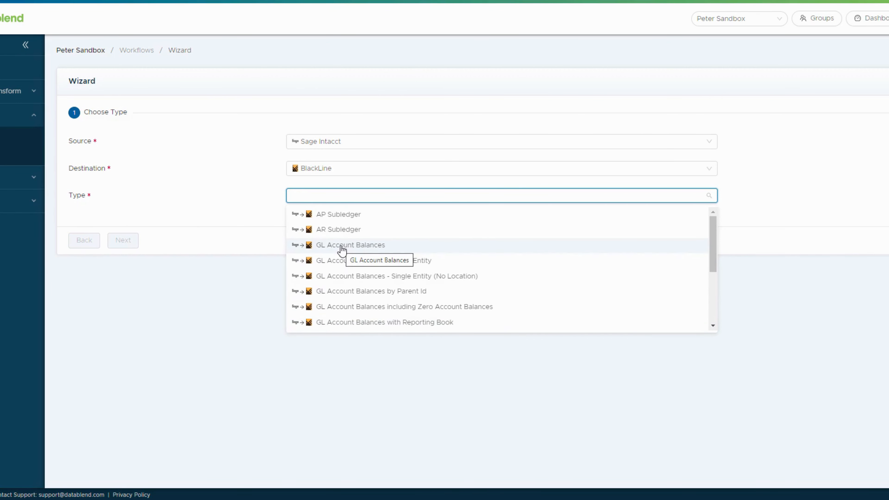
{"action": "left_click", "coordinate": [342, 246]}
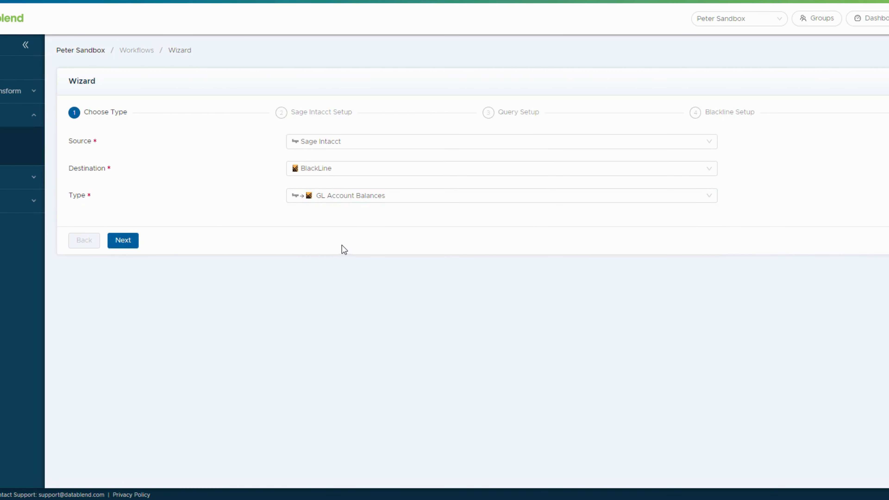
{"action": "left_click", "coordinate": [367, 195]}
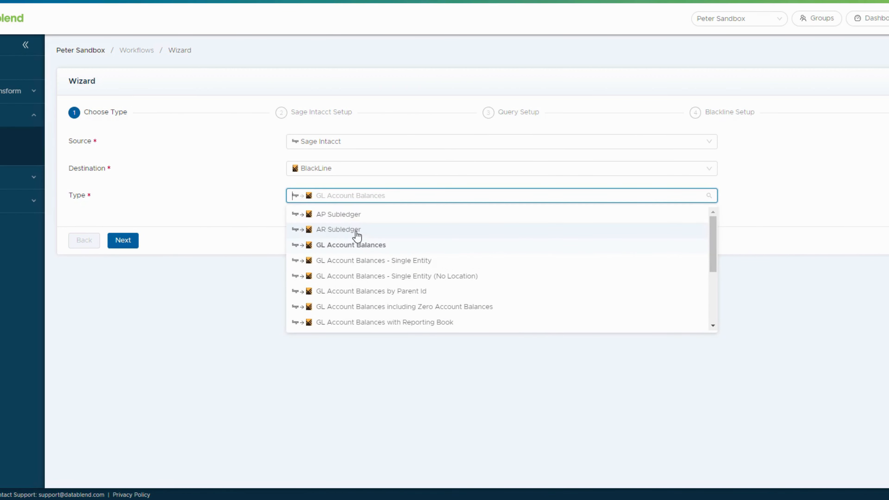
{"action": "left_click", "coordinate": [256, 213]}
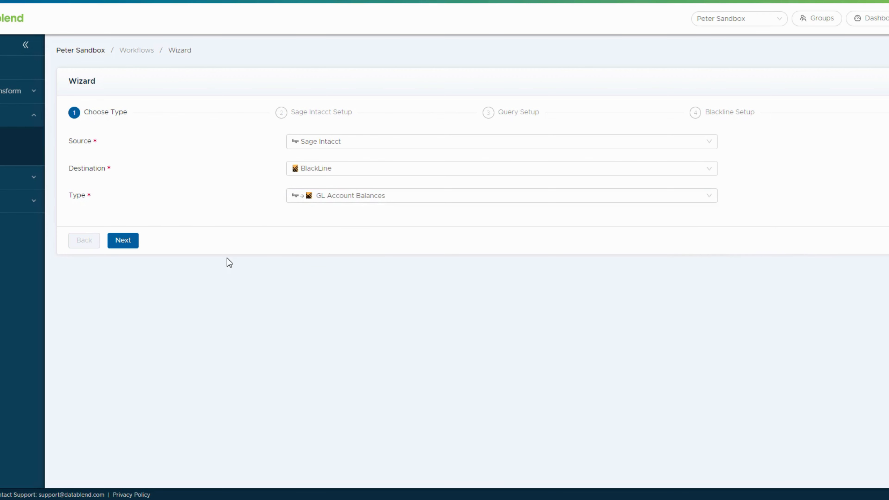
{"action": "left_click", "coordinate": [131, 244]}
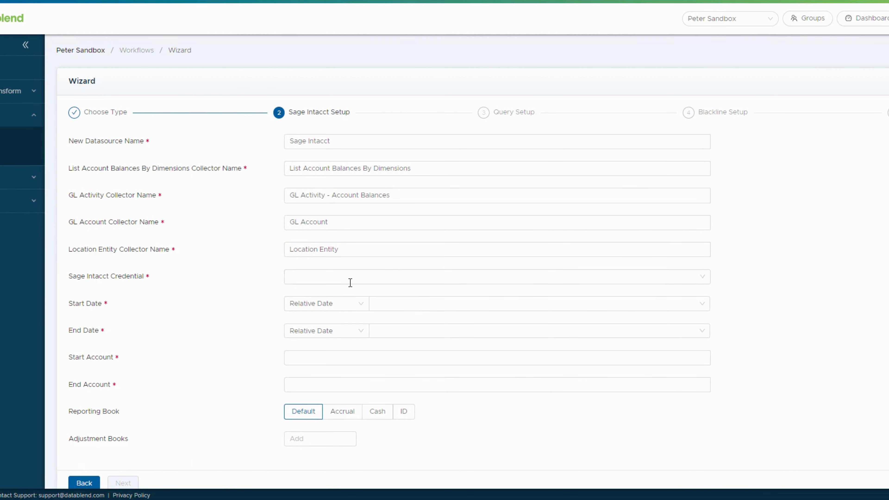
Append ' - test' to the datasource name and select the Sage Intacct Credential.
{"action": "scroll", "coordinate": [780, 303], "scroll_direction": "down", "scroll_amount": 2}
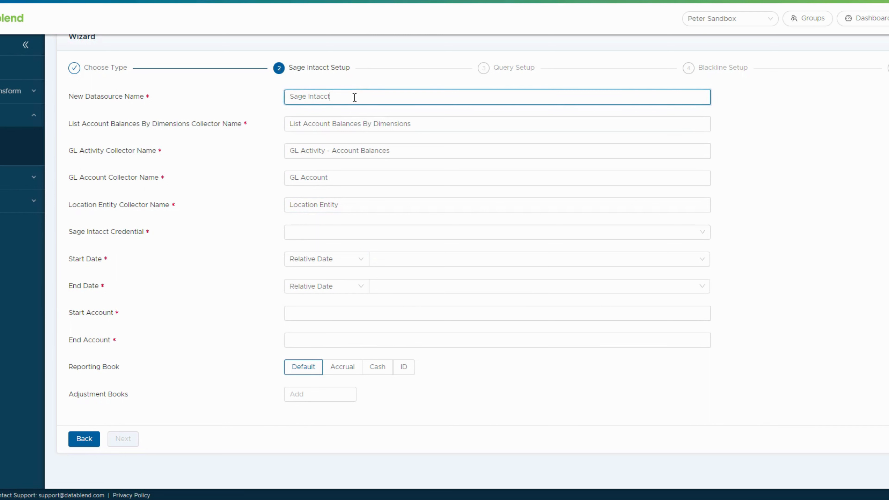
{"action": "left_click_drag", "start_coordinate": [353, 96], "coordinate": [268, 99]}
{"action": "left_click", "coordinate": [340, 97]}
{"action": "left_click_drag", "start_coordinate": [339, 97], "coordinate": [260, 88]}
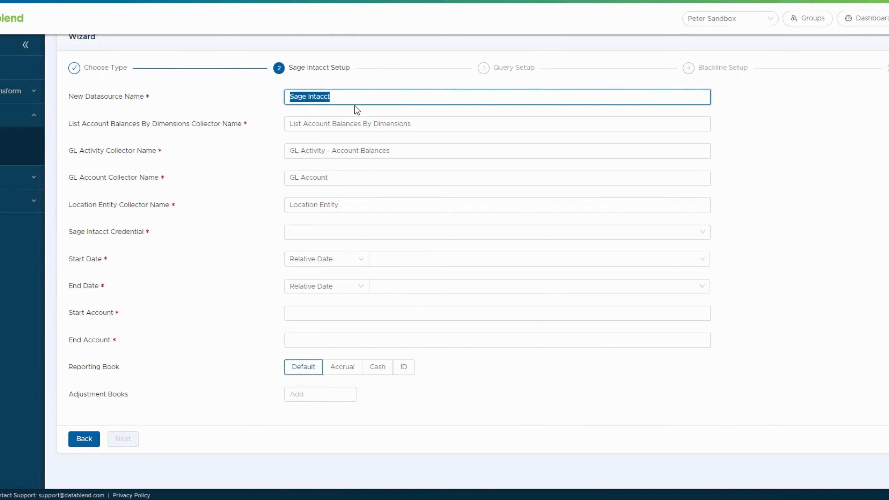
{"action": "left_click", "coordinate": [354, 98]}
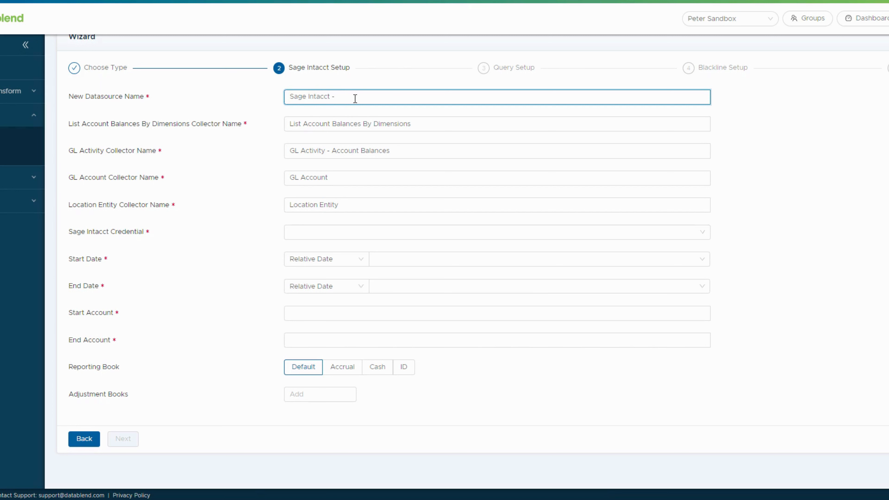
{"action": "type", "text": "- test"}
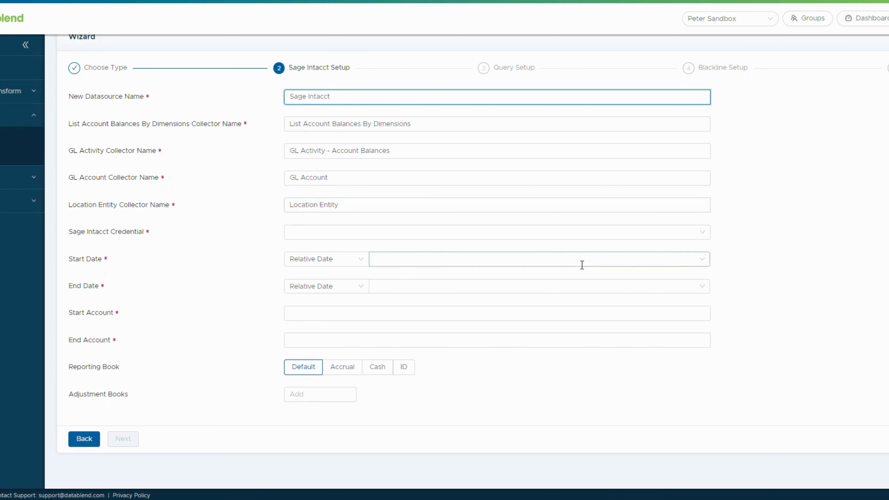
{"action": "left_click", "coordinate": [353, 235]}
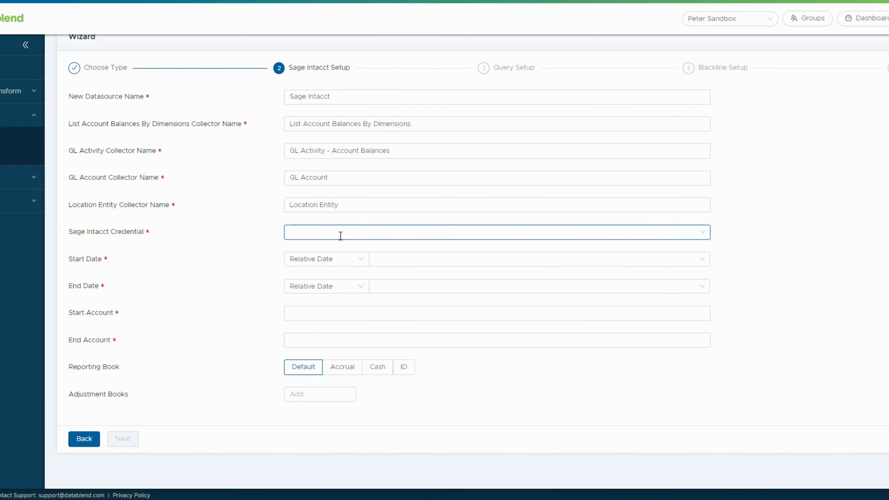
{"action": "left_click", "coordinate": [321, 233]}
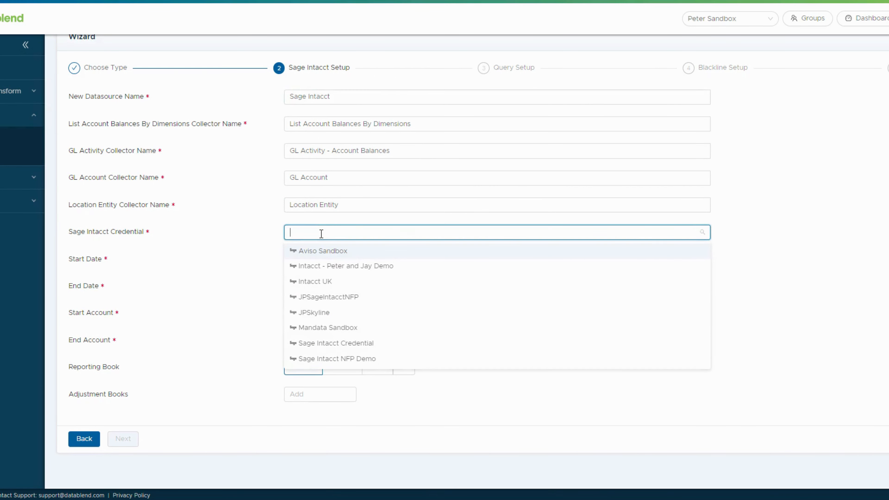
{"action": "left_click", "coordinate": [347, 343]}
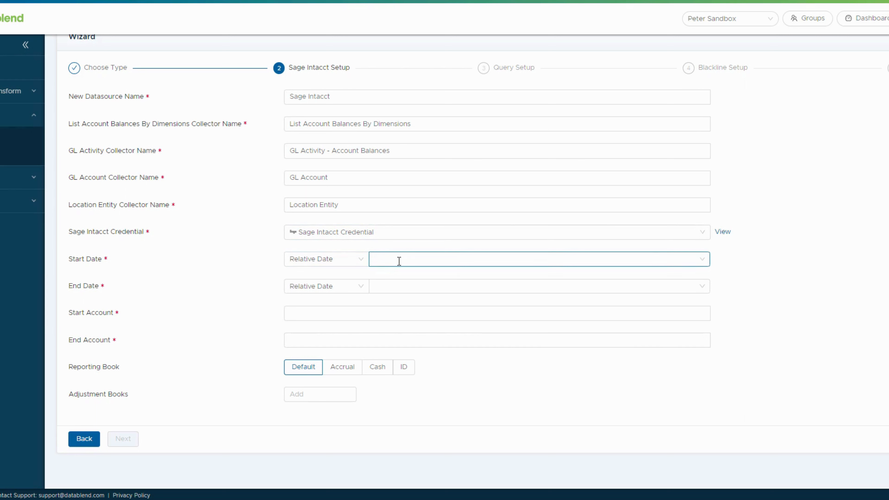
Set the relative date range from Start Of Last Month to End Of This Month.
{"action": "left_click", "coordinate": [308, 262]}
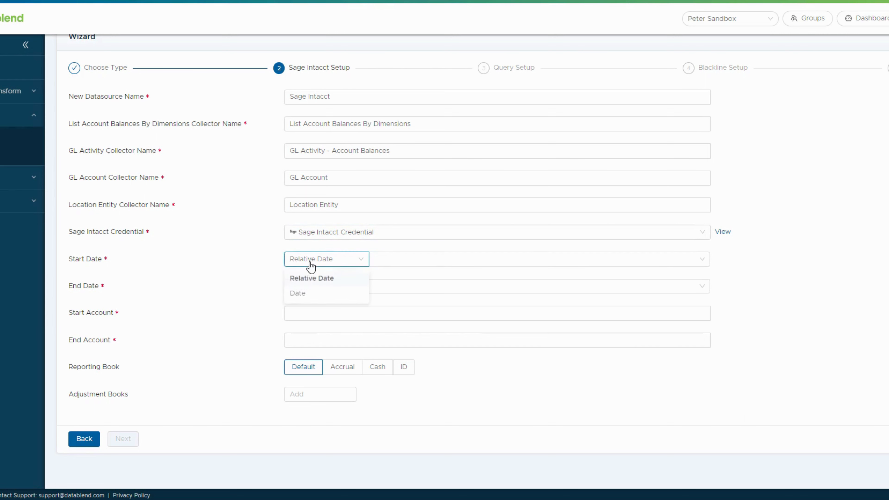
{"action": "left_click", "coordinate": [300, 296]}
{"action": "left_click", "coordinate": [346, 262]}
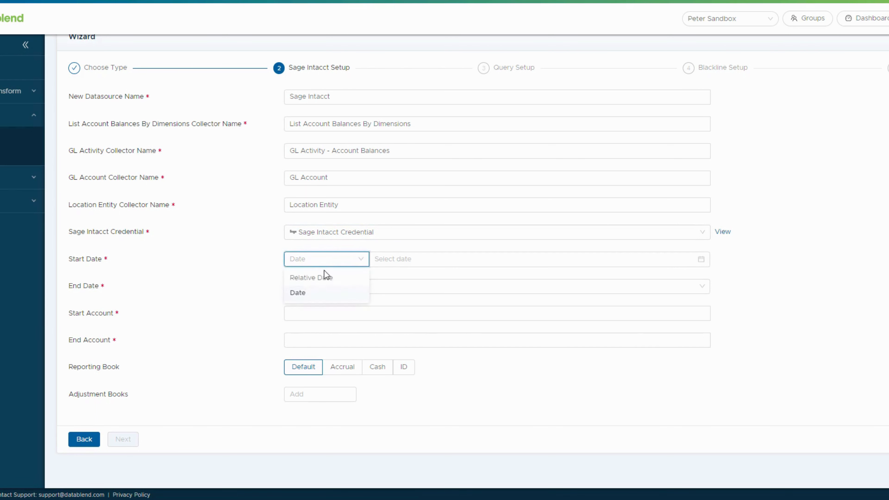
{"action": "left_click", "coordinate": [313, 279]}
{"action": "left_click", "coordinate": [392, 258]}
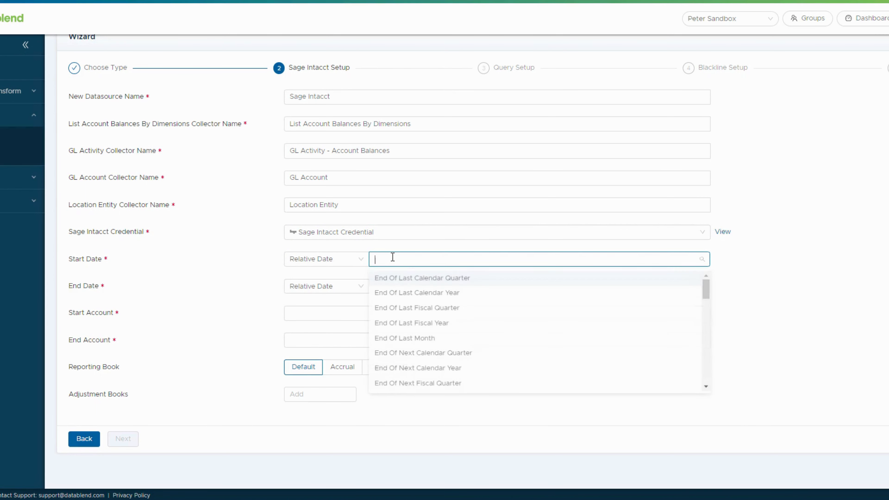
{"action": "type", "text": "star"}
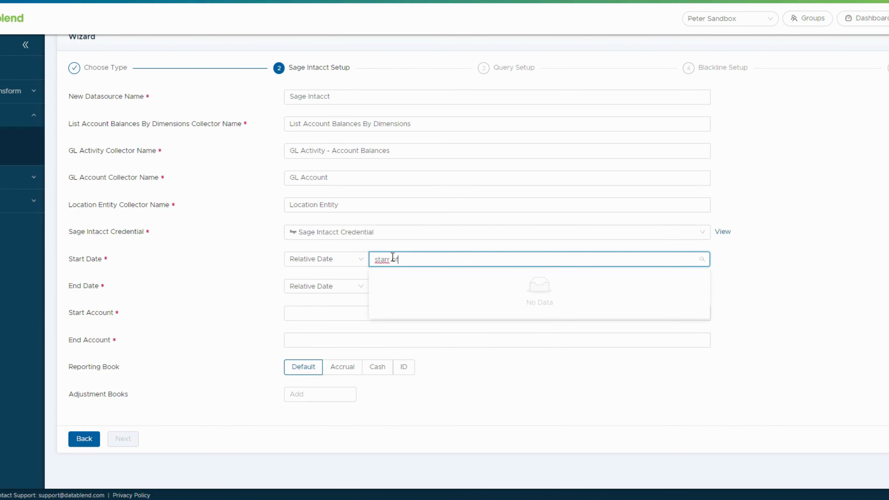
{"action": "type", "text": "t of las"}
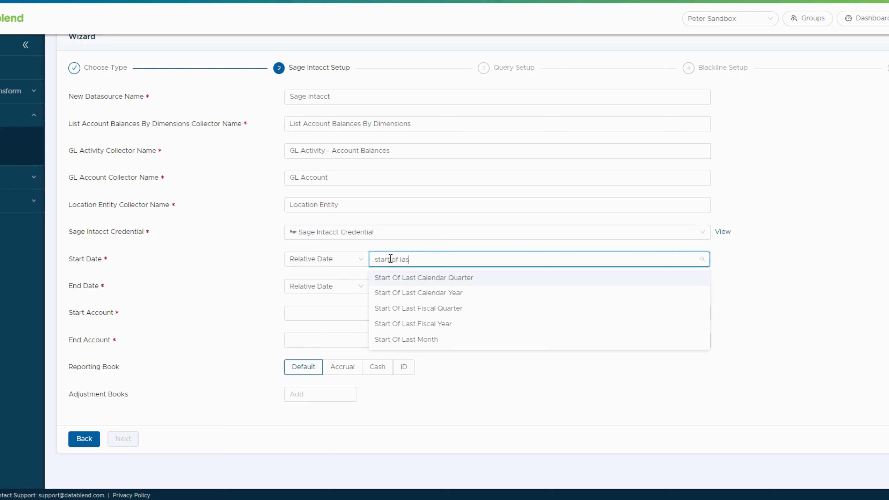
{"action": "left_click", "coordinate": [420, 339]}
{"action": "left_click", "coordinate": [413, 286]}
{"action": "type", "text": "end "}
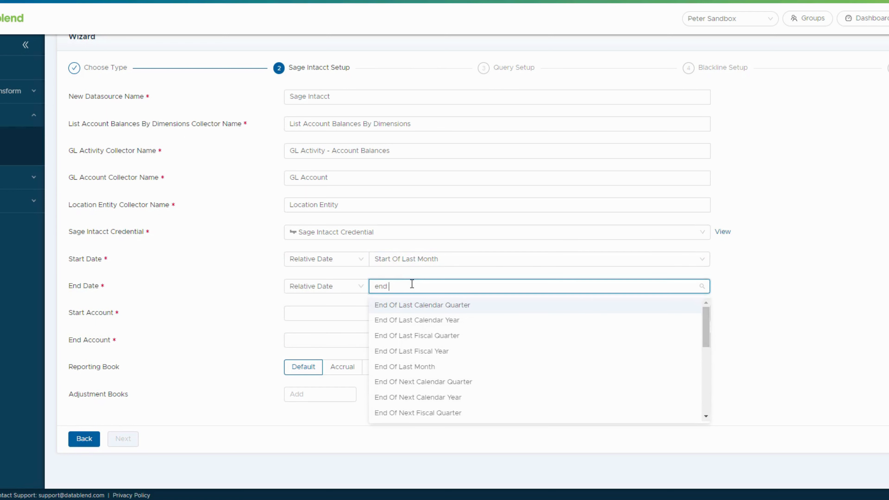
{"action": "type", "text": "of this"}
{"action": "left_click", "coordinate": [426, 368]}
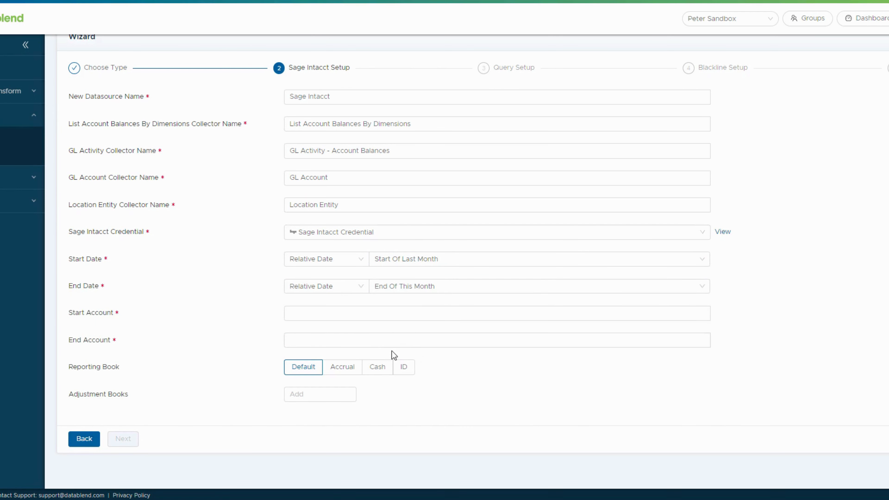
Set the account range 1 to 9999 with the Accrual reporting book, then continue.
{"action": "left_click", "coordinate": [317, 311]}
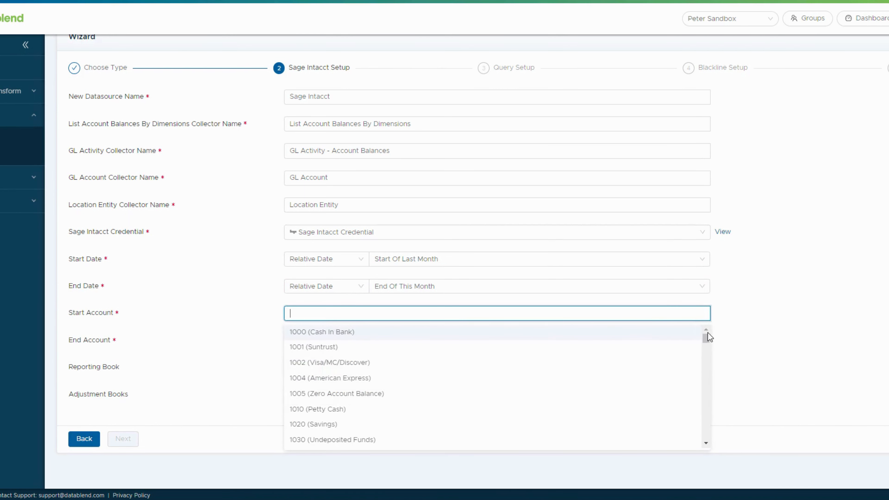
{"action": "mouse_move", "coordinate": [707, 337]}
{"action": "left_mouse_down"}
{"action": "mouse_move", "coordinate": [710, 408]}
{"action": "mouse_move", "coordinate": [721, 338]}
{"action": "left_mouse_up"}
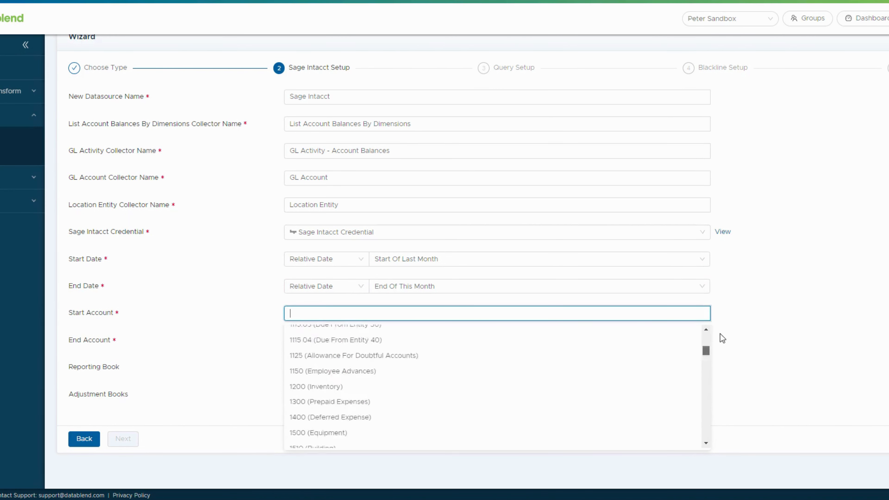
{"action": "left_click", "coordinate": [232, 298]}
{"action": "left_click", "coordinate": [312, 312]}
{"action": "type", "text": "1"}
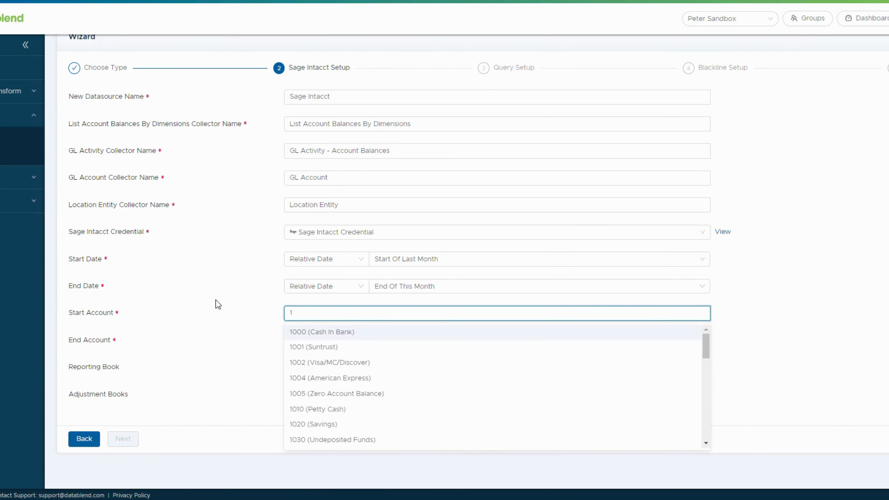
{"action": "key", "text": "Tab"}
{"action": "type", "text": "9999"}
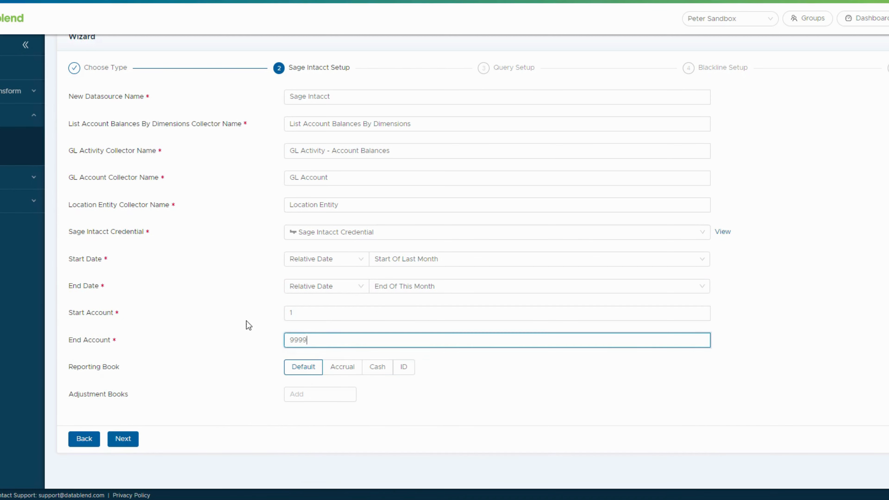
{"action": "left_click", "coordinate": [246, 321]}
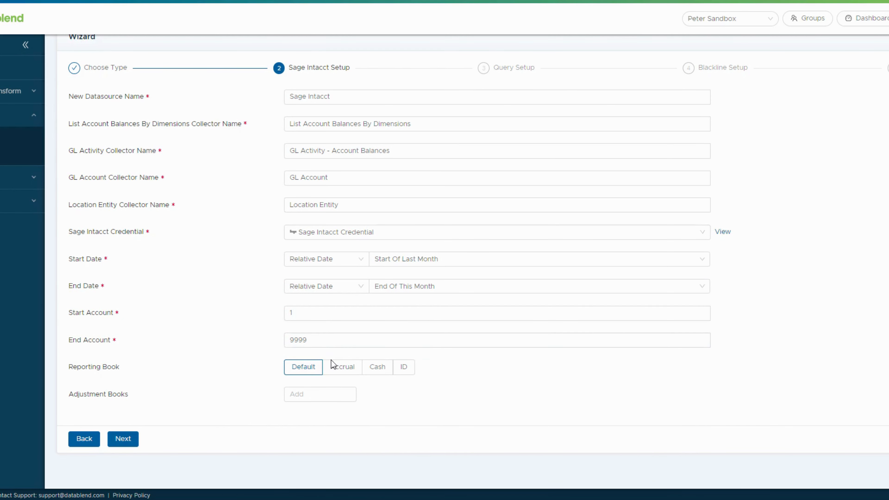
{"action": "left_click", "coordinate": [345, 371]}
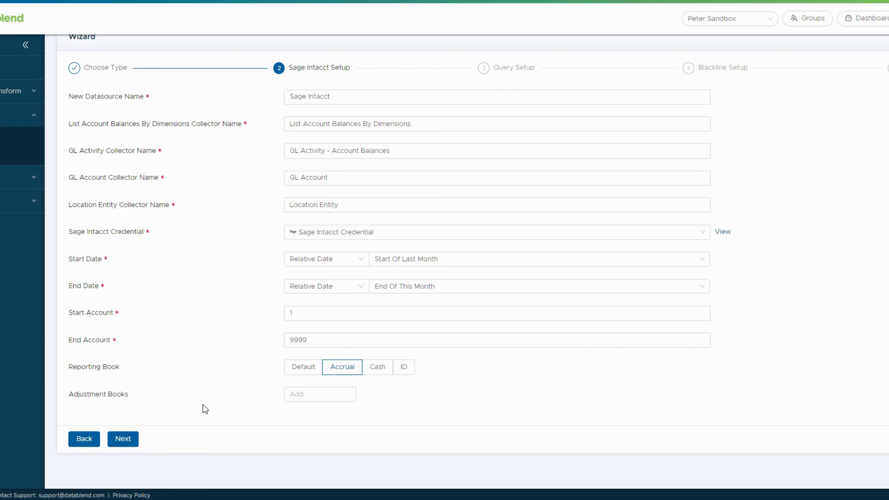
{"action": "left_click", "coordinate": [123, 439]}
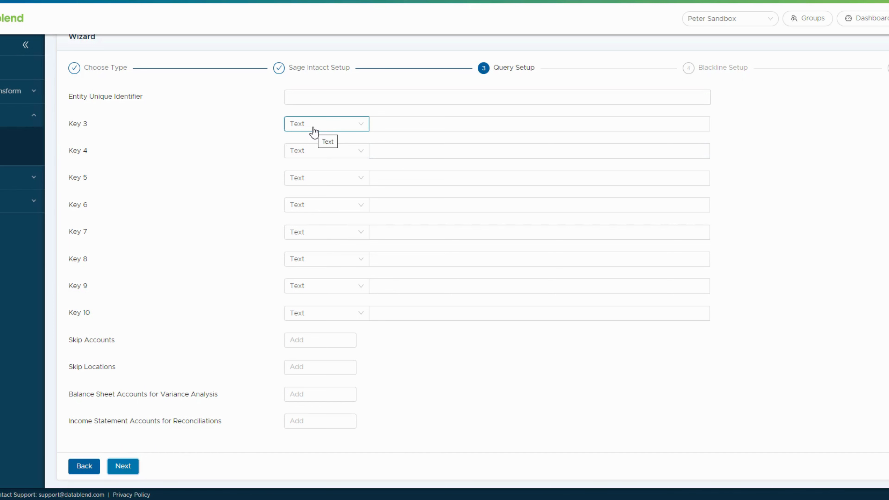
{"action": "left_click", "coordinate": [305, 97]}
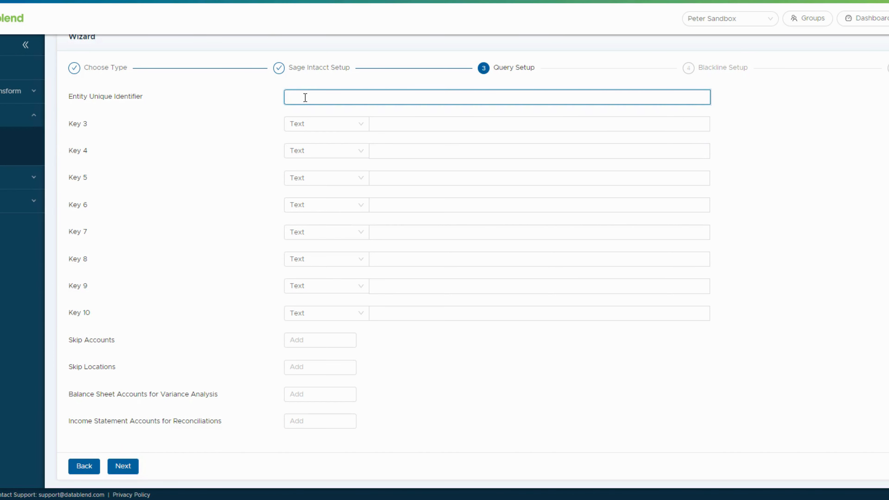
{"action": "type", "text": "Text"}
{"action": "left_click_drag", "start_coordinate": [317, 98], "coordinate": [285, 98]}
{"action": "key", "text": "BackSpace"}
{"action": "left_click", "coordinate": [255, 137]}
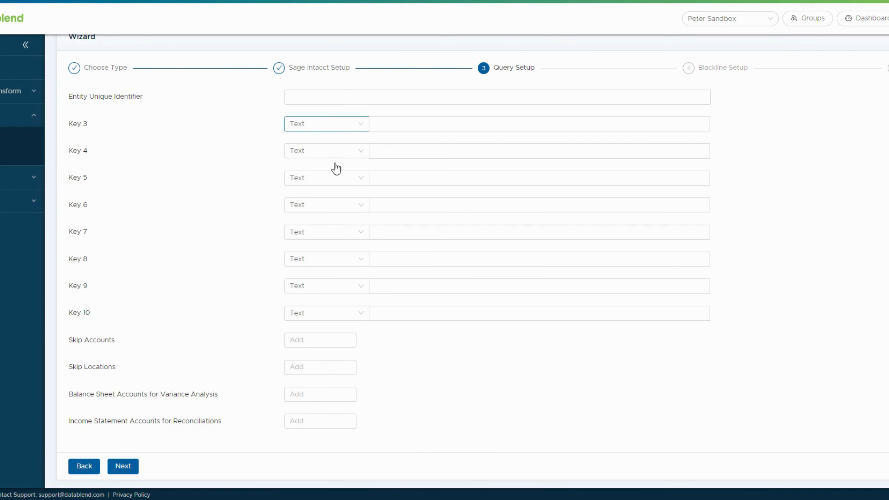
{"action": "left_click", "coordinate": [328, 124]}
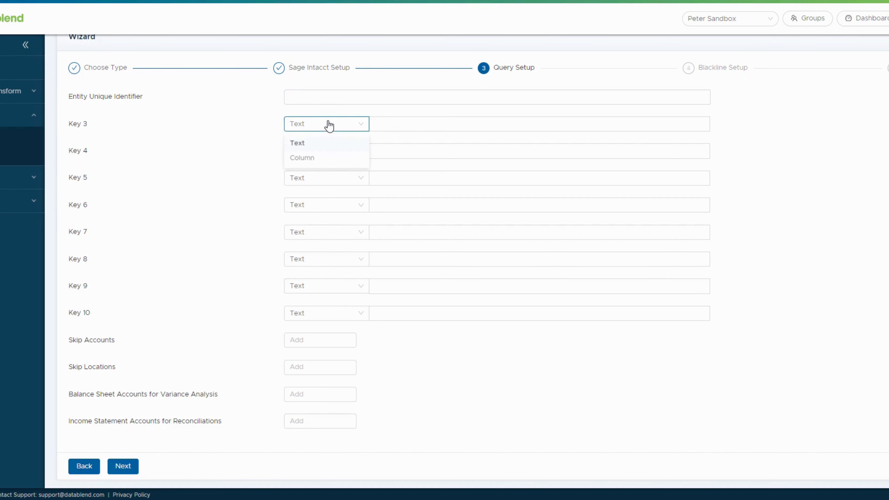
{"action": "left_click", "coordinate": [406, 118]}
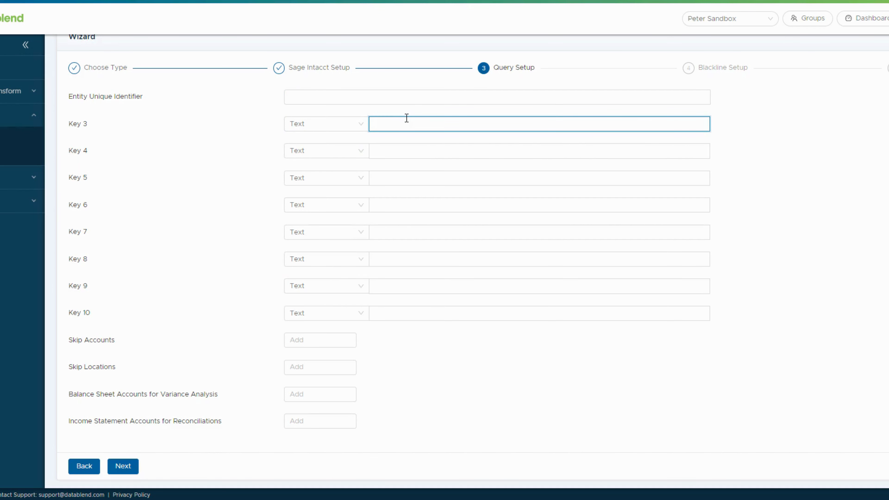
{"action": "type", "text": "test"}
{"action": "key", "text": "BackSpace"}
{"action": "key", "text": "BackSpace"}
{"action": "key", "text": "BackSpace"}
{"action": "key", "text": "BackSpace"}
{"action": "left_click", "coordinate": [327, 123]}
{"action": "left_click", "coordinate": [328, 157]}
{"action": "left_click", "coordinate": [389, 123]}
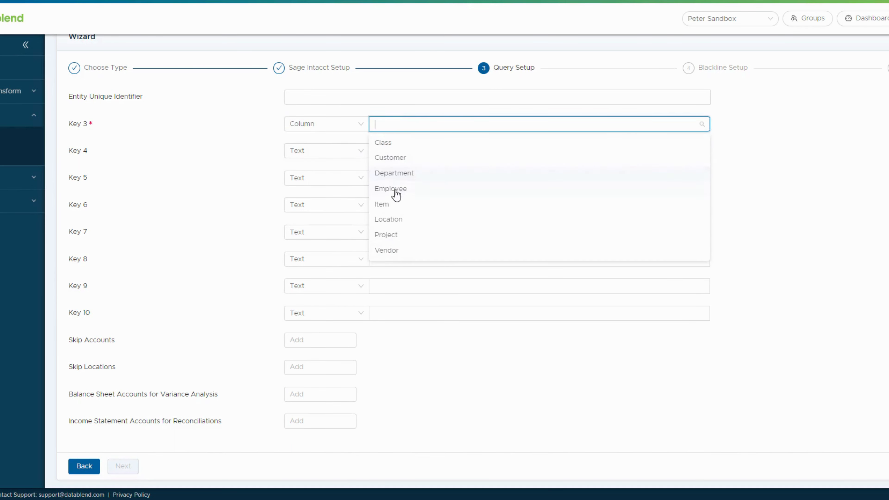
{"action": "left_click", "coordinate": [332, 130]}
{"action": "left_click", "coordinate": [329, 142]}
{"action": "left_click", "coordinate": [392, 311]}
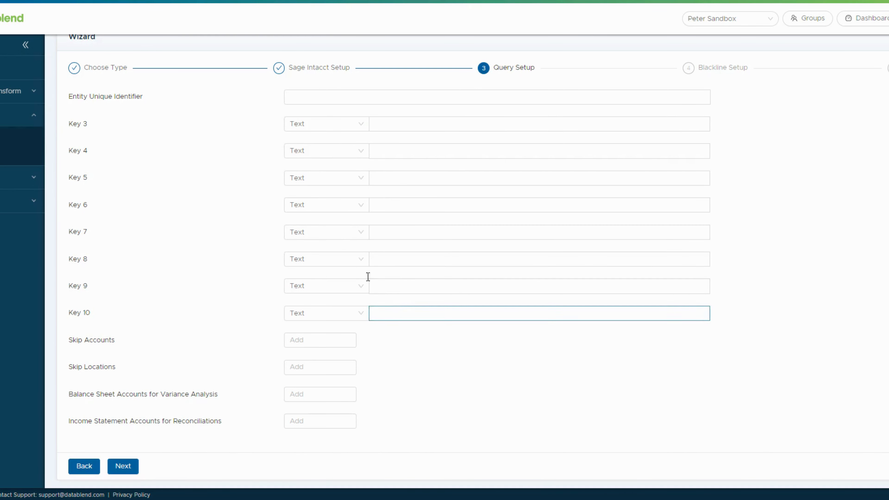
{"action": "scroll", "coordinate": [287, 360], "scroll_direction": "down", "scroll_amount": 1}
Add skip accounts 1000 and 12000, skip location 10, and variance accounts 1200 and 4000.
{"action": "left_click", "coordinate": [308, 314]}
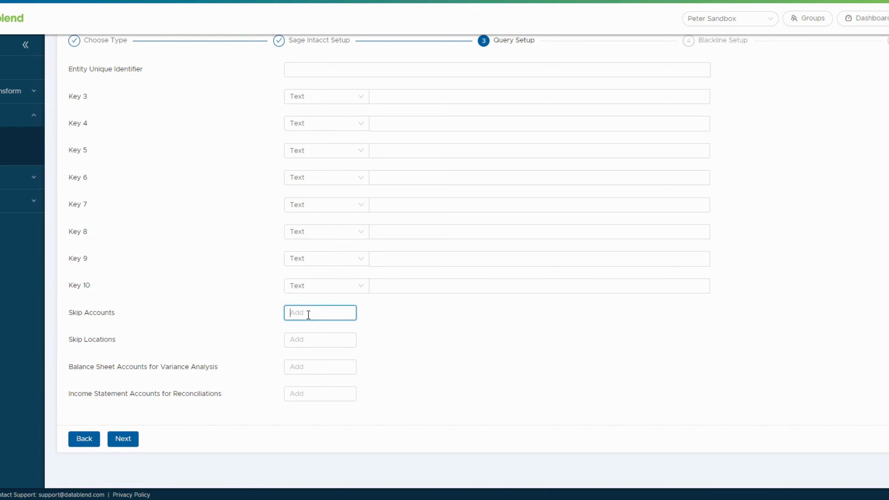
{"action": "type", "text": "1000"}
{"action": "key", "text": "Tab"}
{"action": "left_click", "coordinate": [324, 313]}
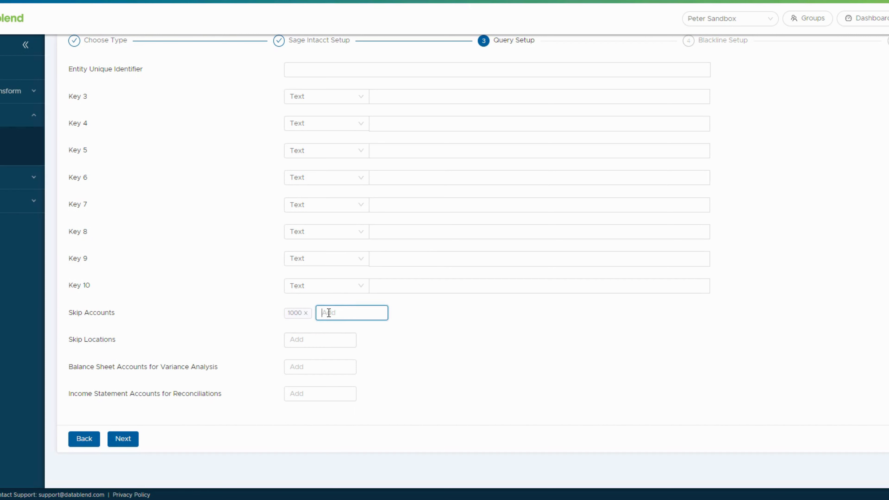
{"action": "type", "text": "12000"}
{"action": "key", "text": "Tab"}
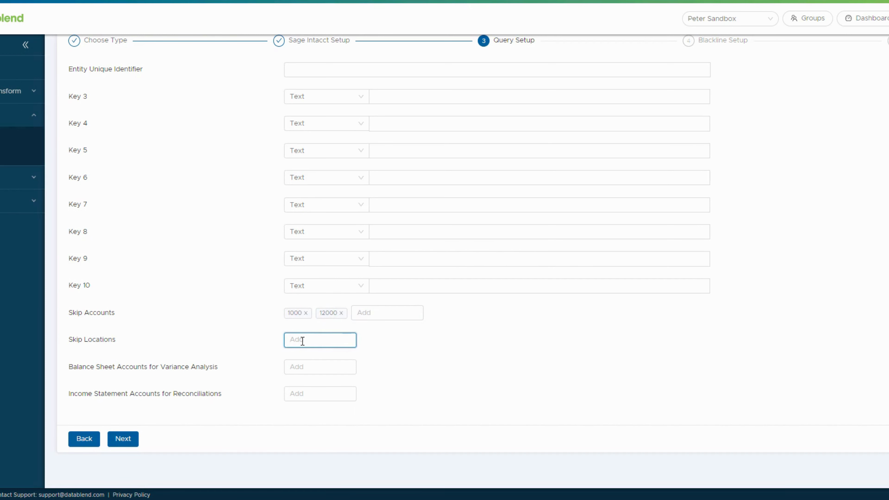
{"action": "type", "text": "10"}
{"action": "key", "text": "Tab"}
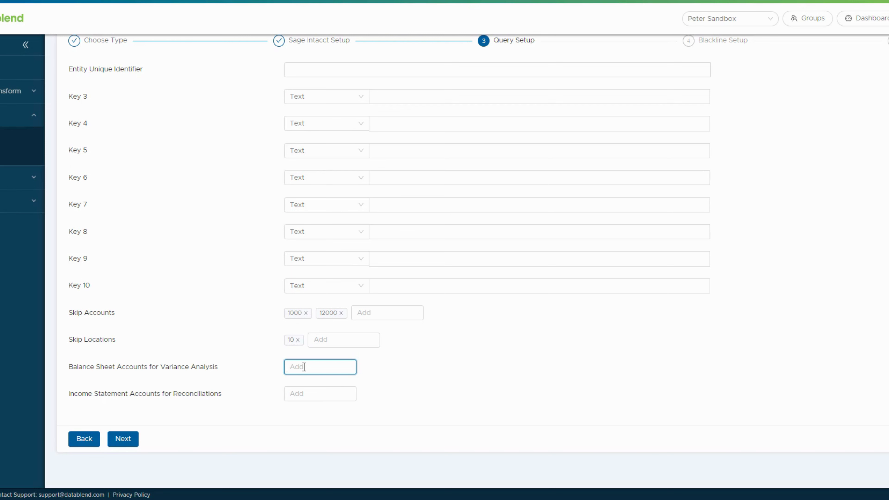
{"action": "type", "text": "1200"}
{"action": "key", "text": "Tab"}
{"action": "type", "text": "400"}
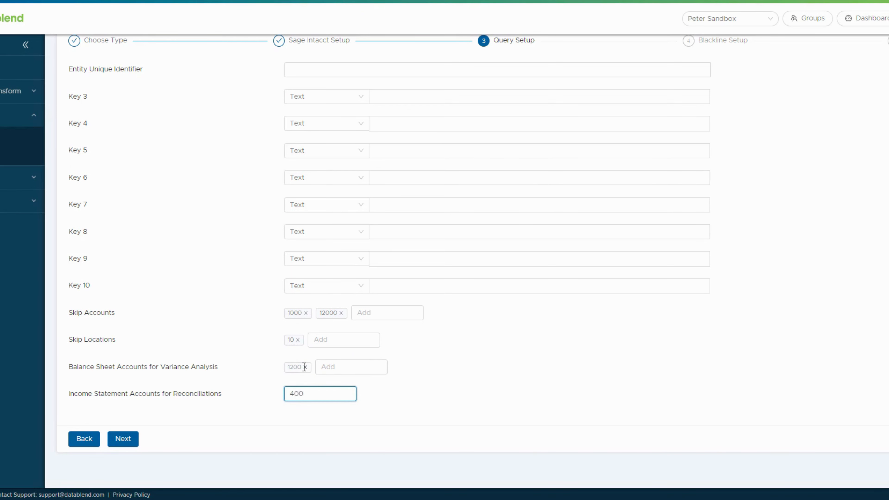
{"action": "type", "text": "0"}
{"action": "key", "text": "Return"}
{"action": "key", "text": "Tab"}
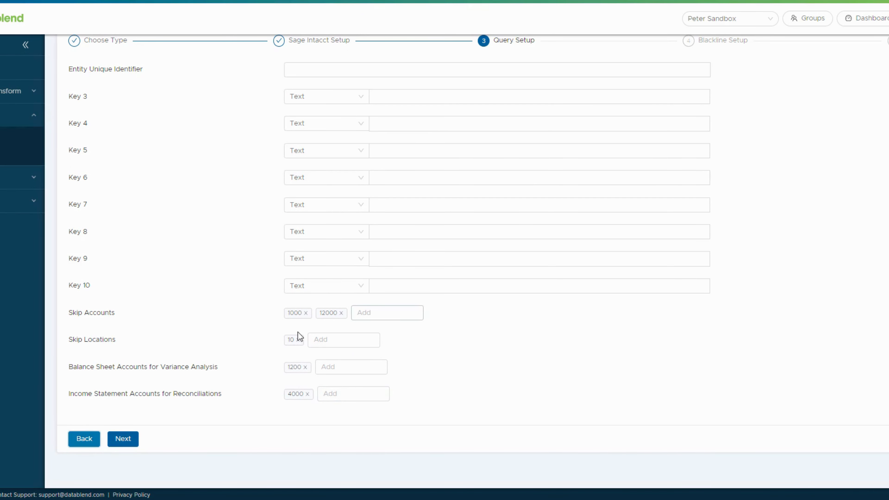
Remove all those added accounts and the location again, leaving the filters empty, and continue.
{"action": "left_click", "coordinate": [306, 313]}
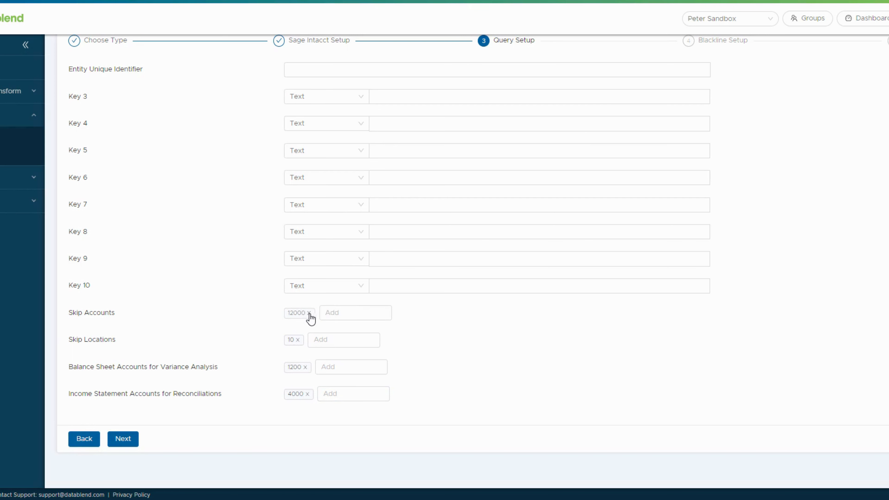
{"action": "left_click", "coordinate": [309, 312]}
{"action": "left_click", "coordinate": [298, 339]}
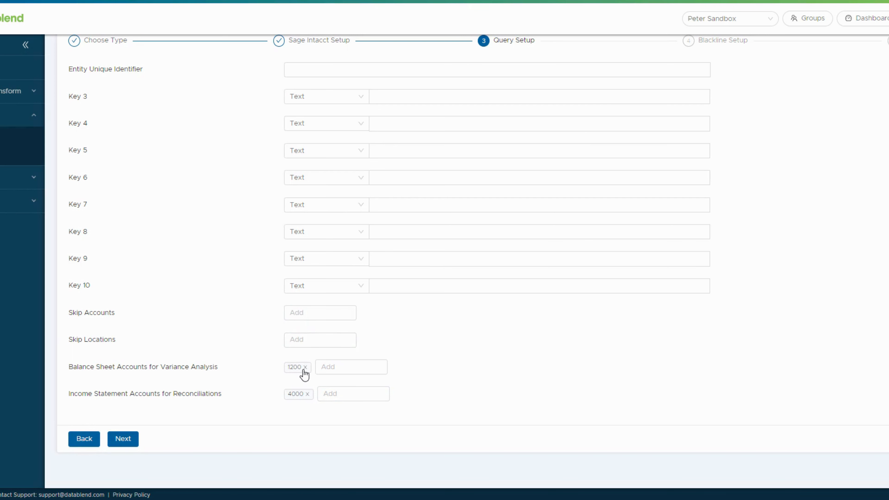
{"action": "left_click", "coordinate": [305, 368]}
{"action": "left_click", "coordinate": [306, 395]}
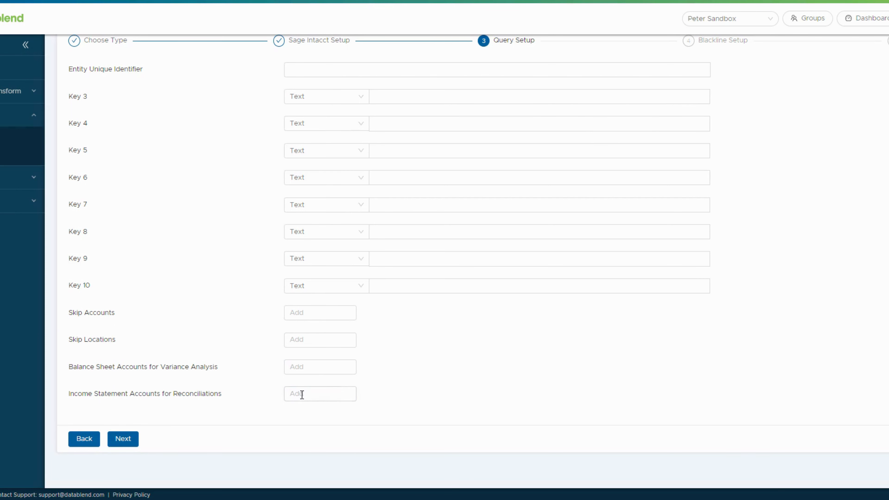
{"action": "left_click", "coordinate": [129, 439]}
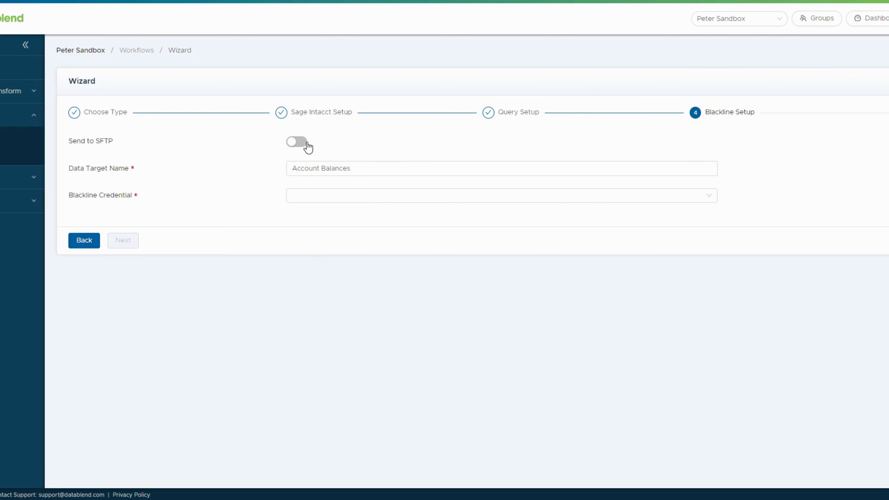
Leave Send to SFTP off and select BlackLine Credentials - SBUS2 as the Blackline Credential.
{"action": "left_click", "coordinate": [297, 144]}
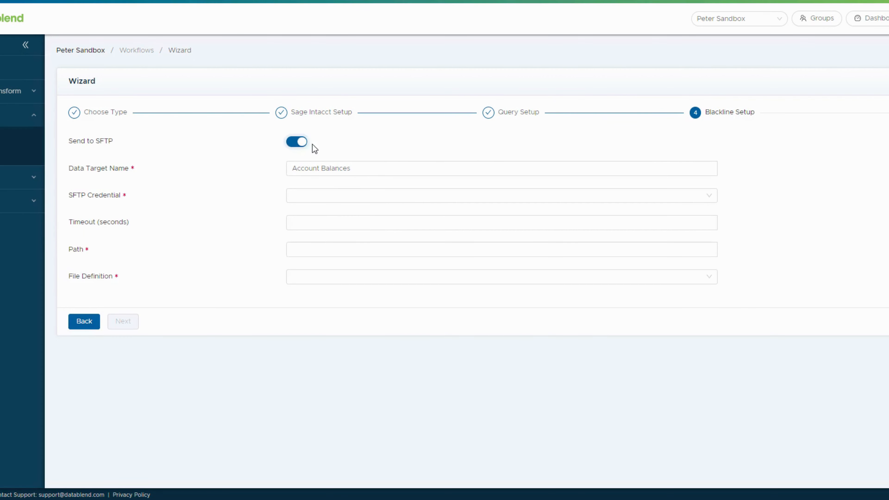
{"action": "left_click", "coordinate": [297, 143]}
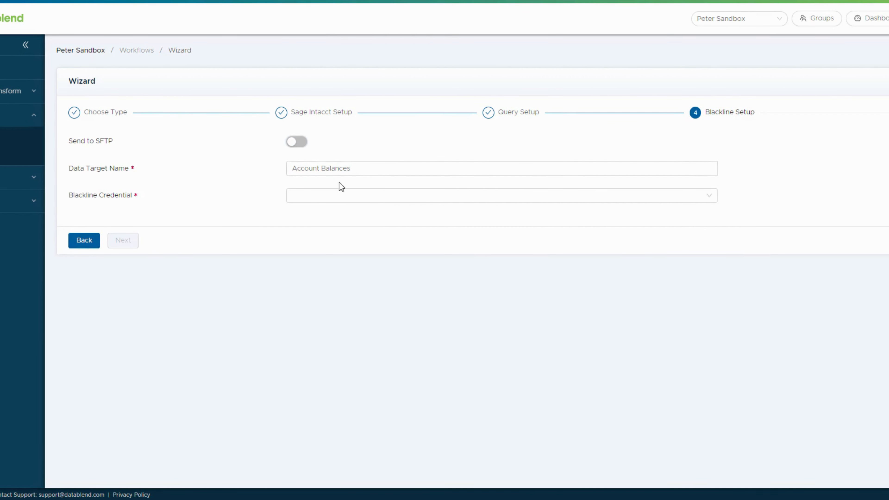
{"action": "left_click", "coordinate": [329, 193]}
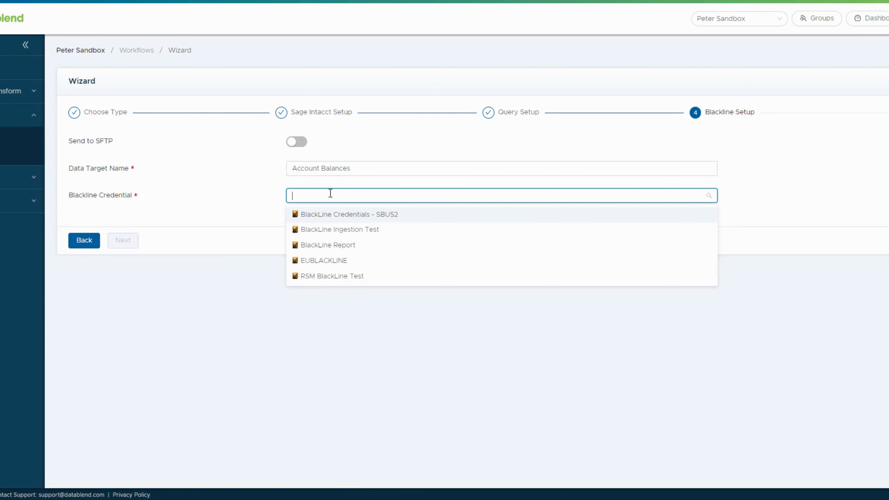
{"action": "left_click", "coordinate": [365, 218]}
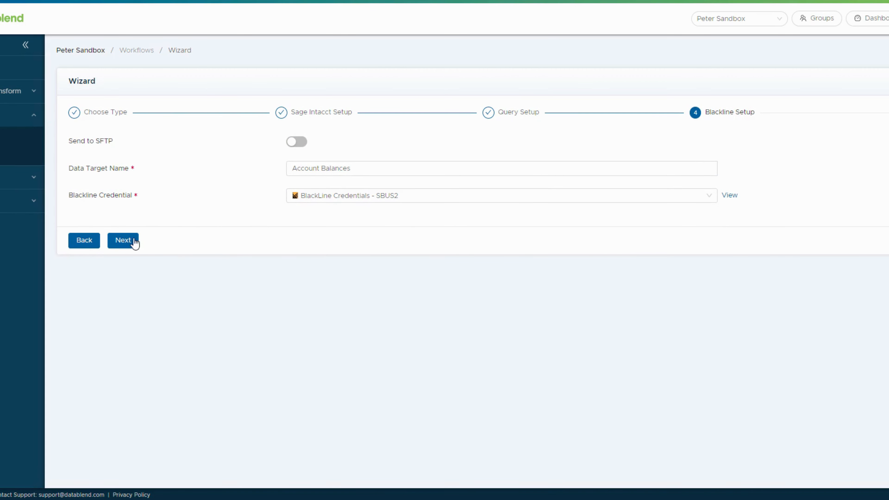
{"action": "left_click", "coordinate": [130, 246]}
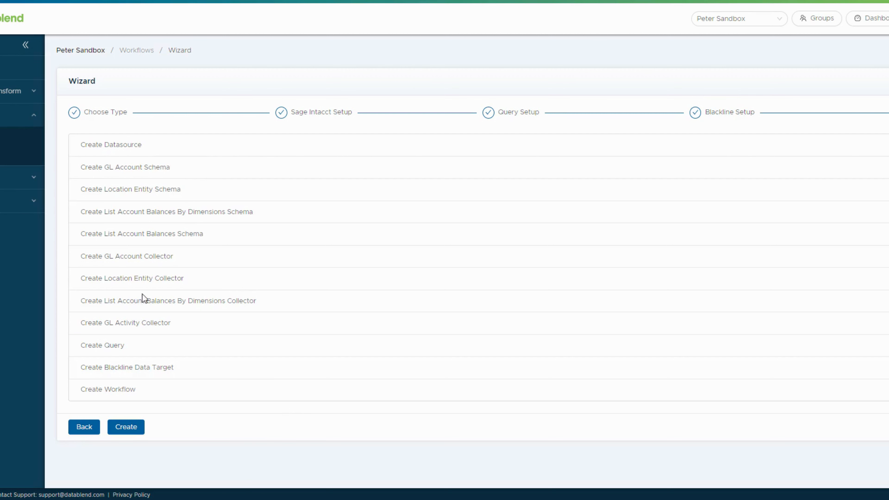
Create all twelve listed items, from datasource to the Sage Intacct Account Balances workflow.
{"action": "left_click", "coordinate": [132, 427]}
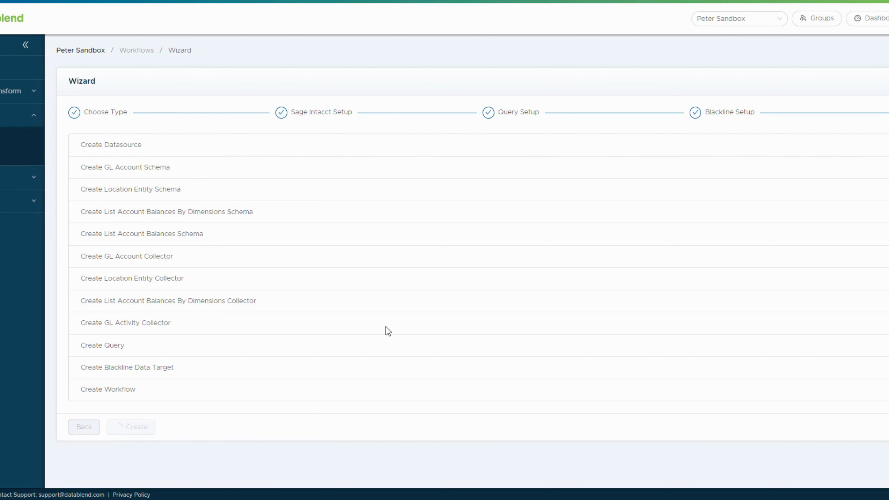